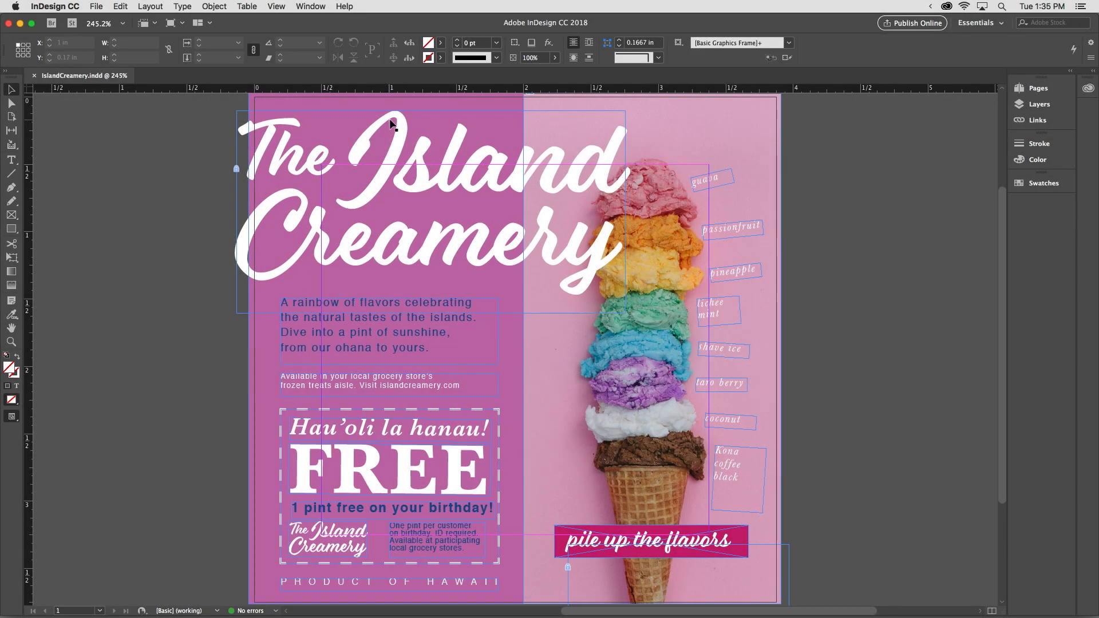
- Glance at the fill colour choices, then expand the Swatches panel to list the document swatches
{"action": "left_click", "coordinate": [441, 43]}
{"action": "left_click", "coordinate": [441, 46]}
{"action": "left_click", "coordinate": [1045, 186]}
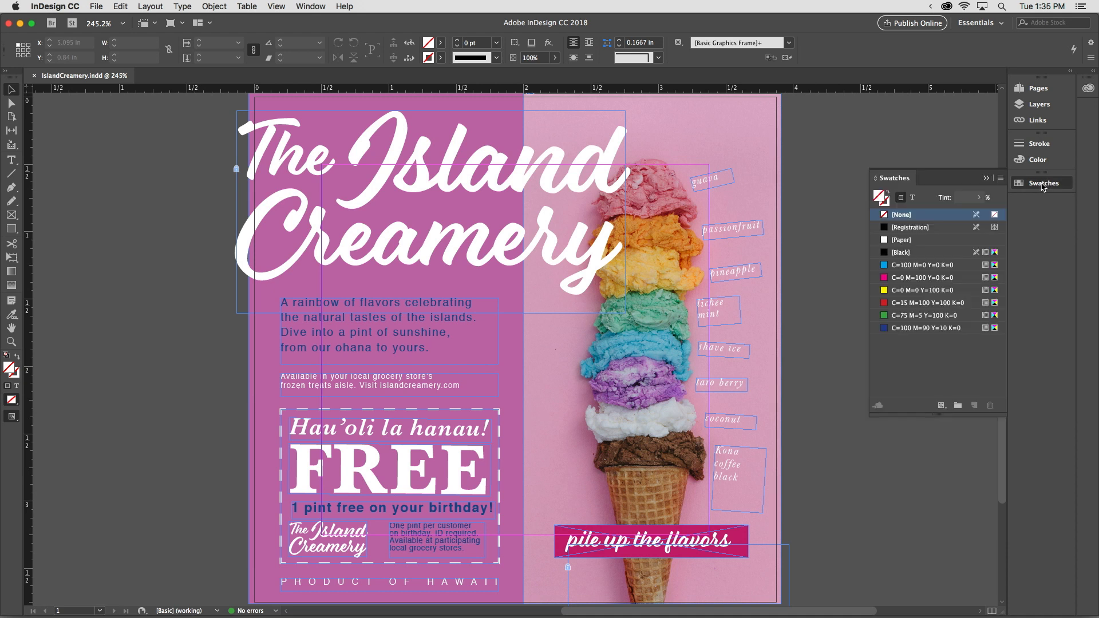
{"action": "left_click", "coordinate": [1002, 180]}
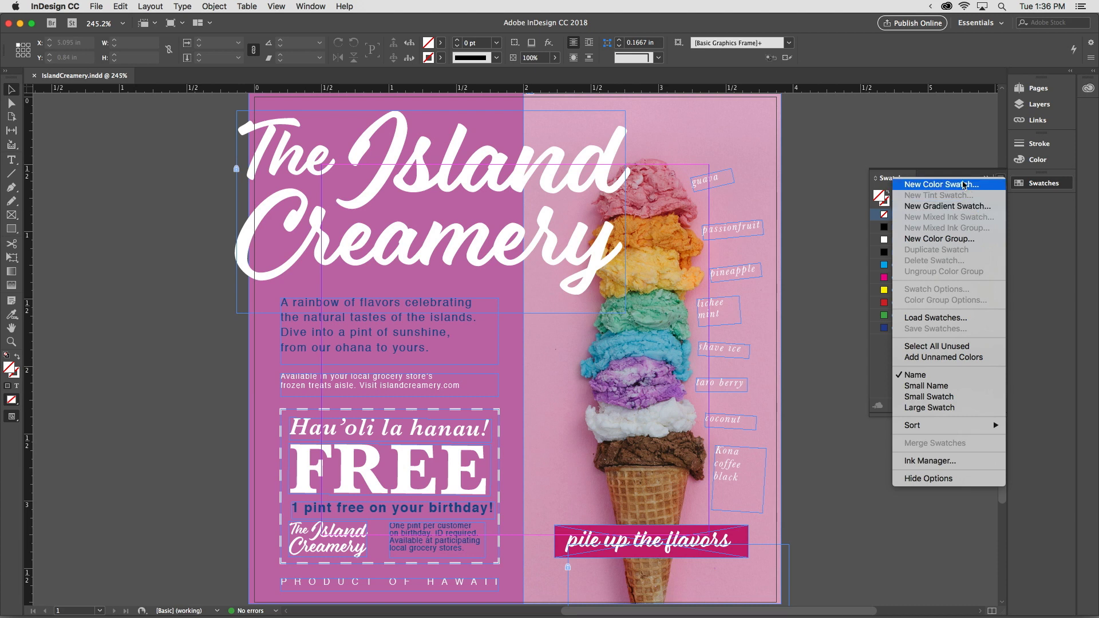
{"action": "left_click", "coordinate": [965, 188]}
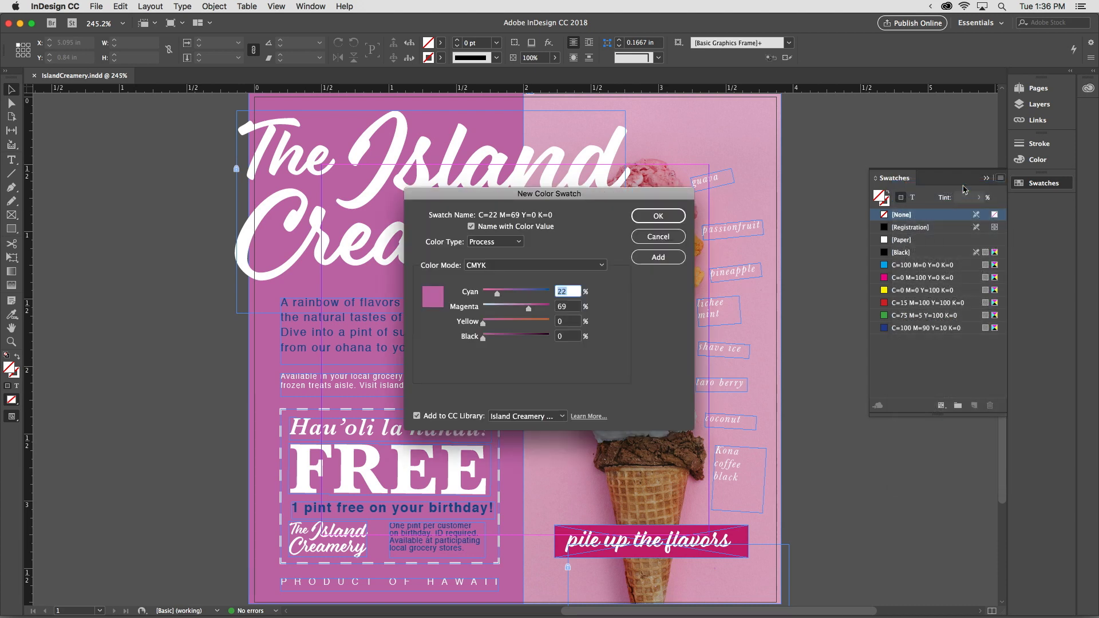
{"action": "left_click_drag", "start_coordinate": [497, 295], "coordinate": [513, 313]}
{"action": "left_click", "coordinate": [417, 416]}
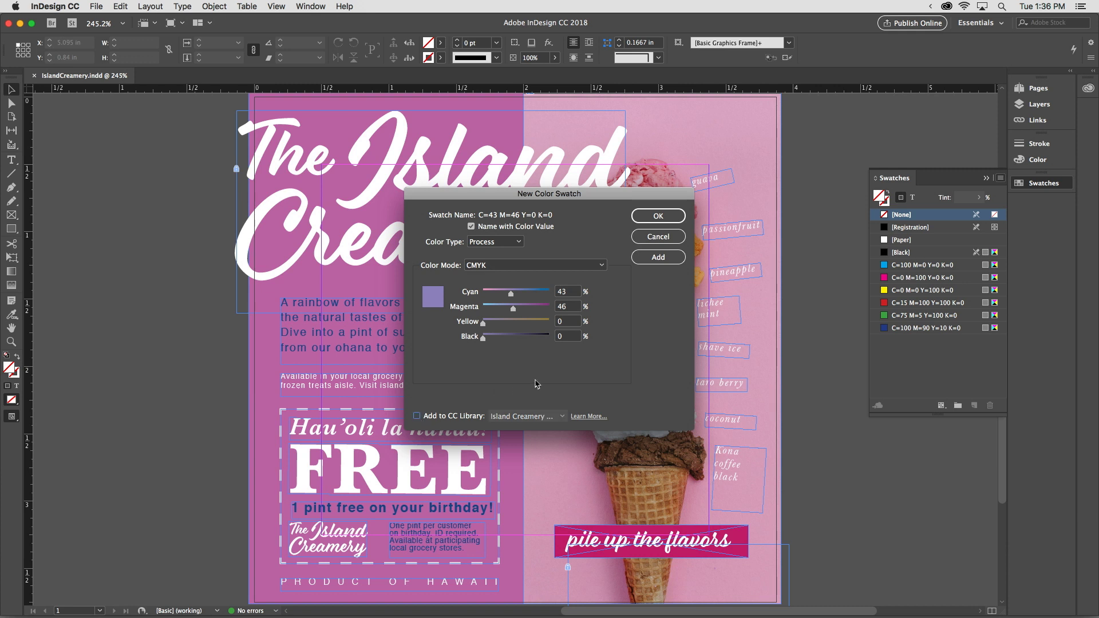
{"action": "left_click", "coordinate": [658, 237]}
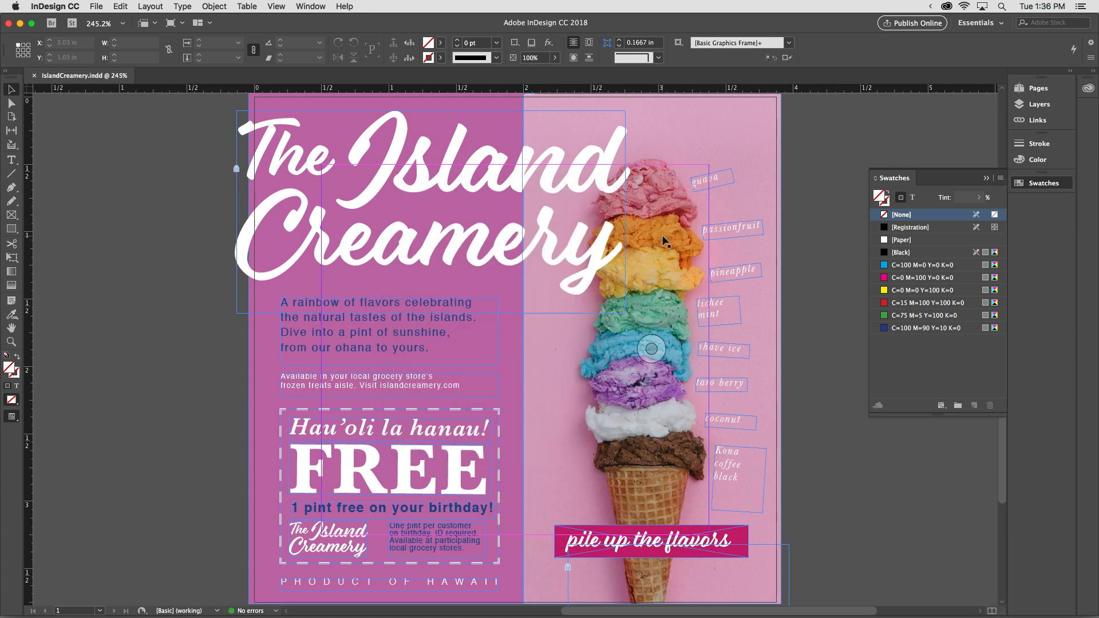
- Recolour the left pink background panel bright cyan and save it as a C=57 M=0 Y=19 K=0 CMYK swatch
{"action": "left_click", "coordinate": [483, 108]}
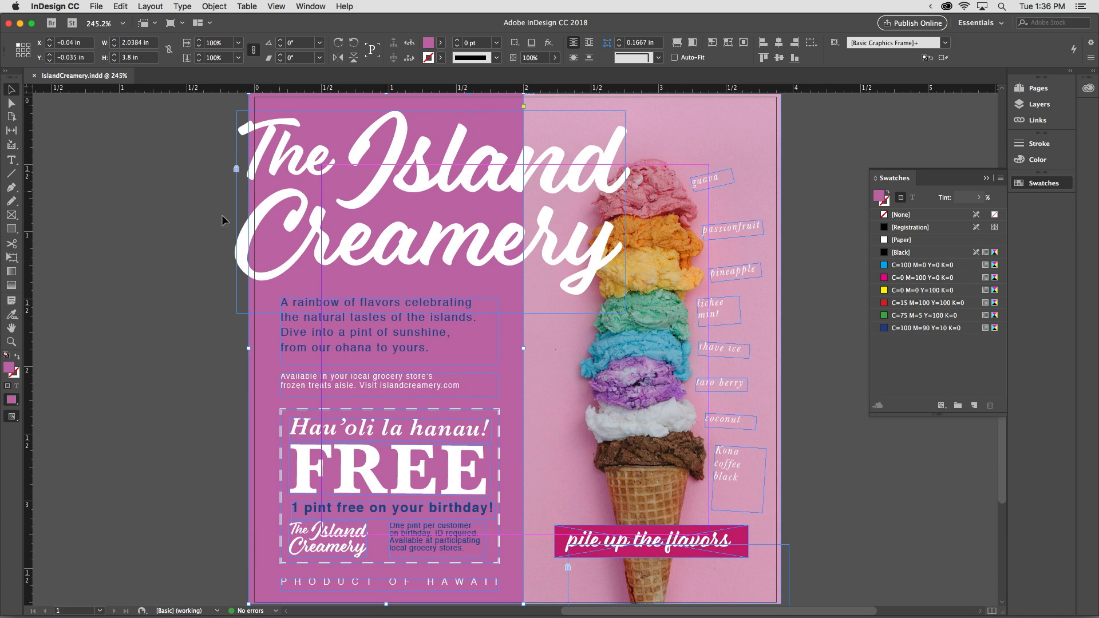
{"action": "double_click", "coordinate": [9, 369]}
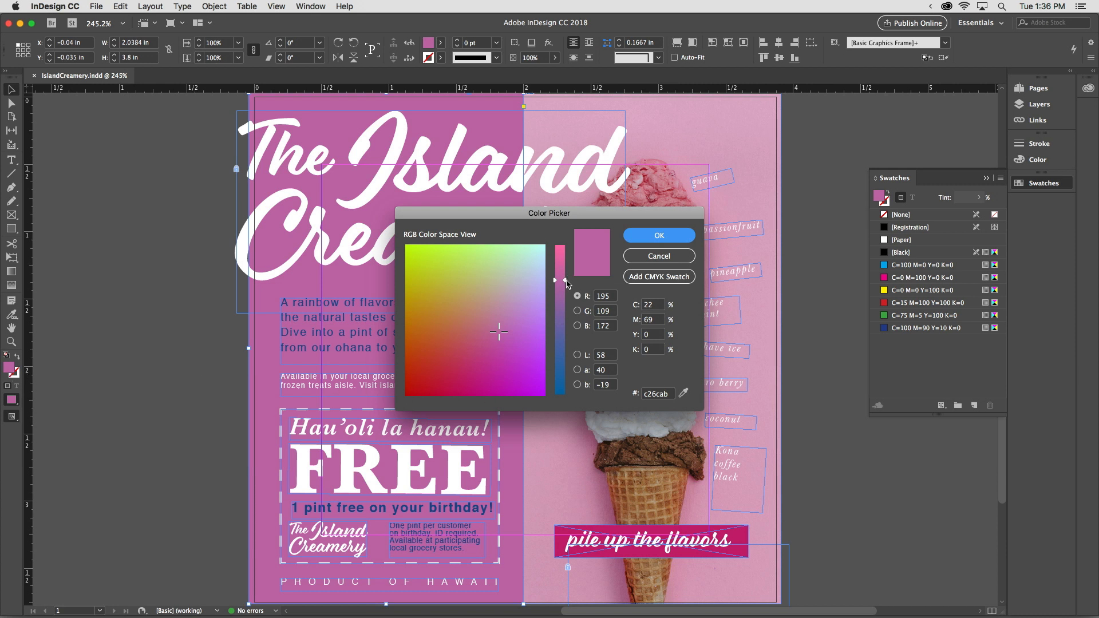
{"action": "left_click_drag", "start_coordinate": [566, 281], "coordinate": [566, 386]}
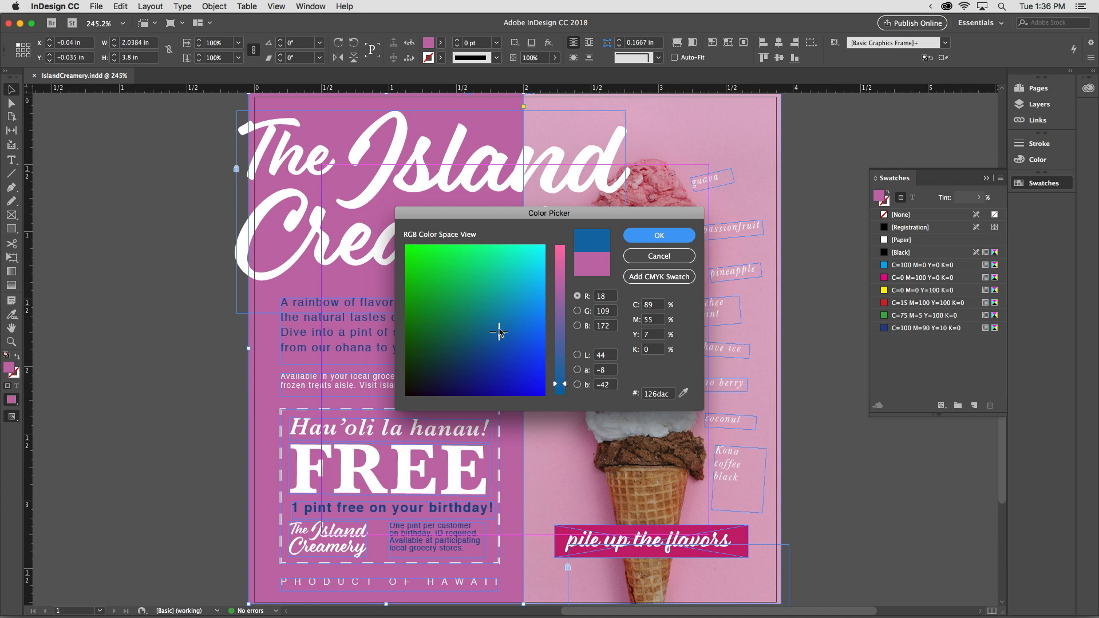
{"action": "left_click_drag", "start_coordinate": [504, 320], "coordinate": [532, 255]}
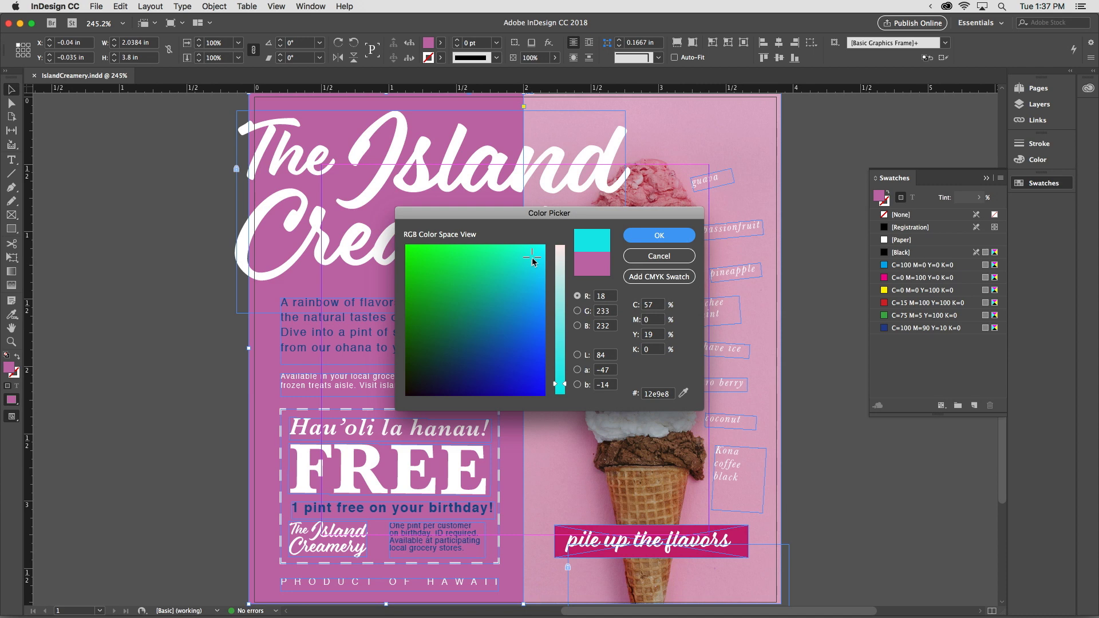
{"action": "left_click", "coordinate": [651, 276]}
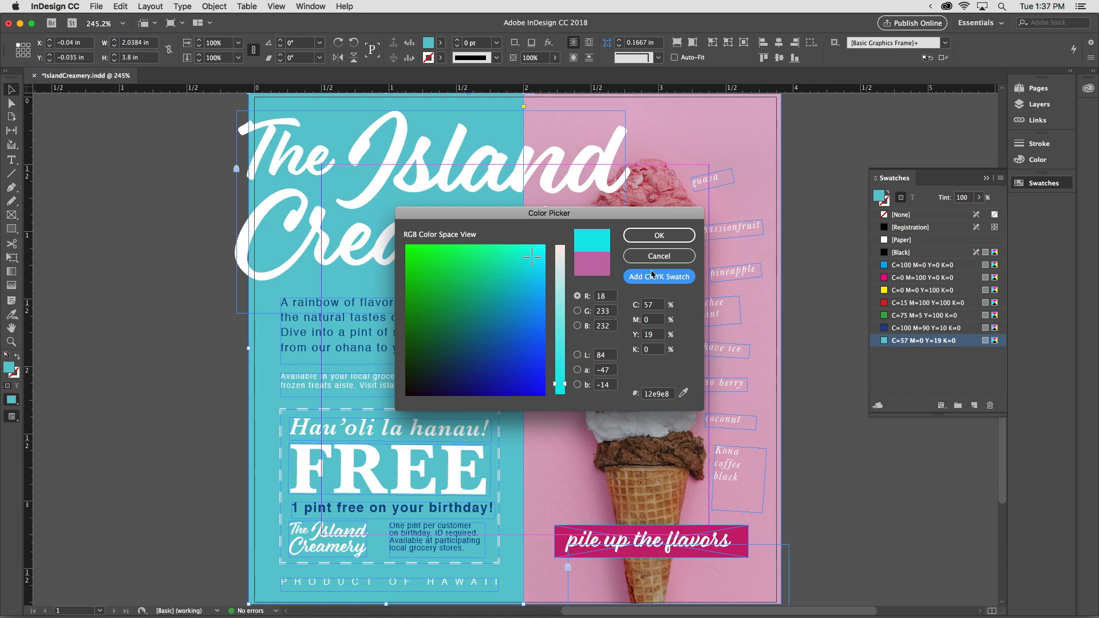
{"action": "left_click", "coordinate": [663, 237]}
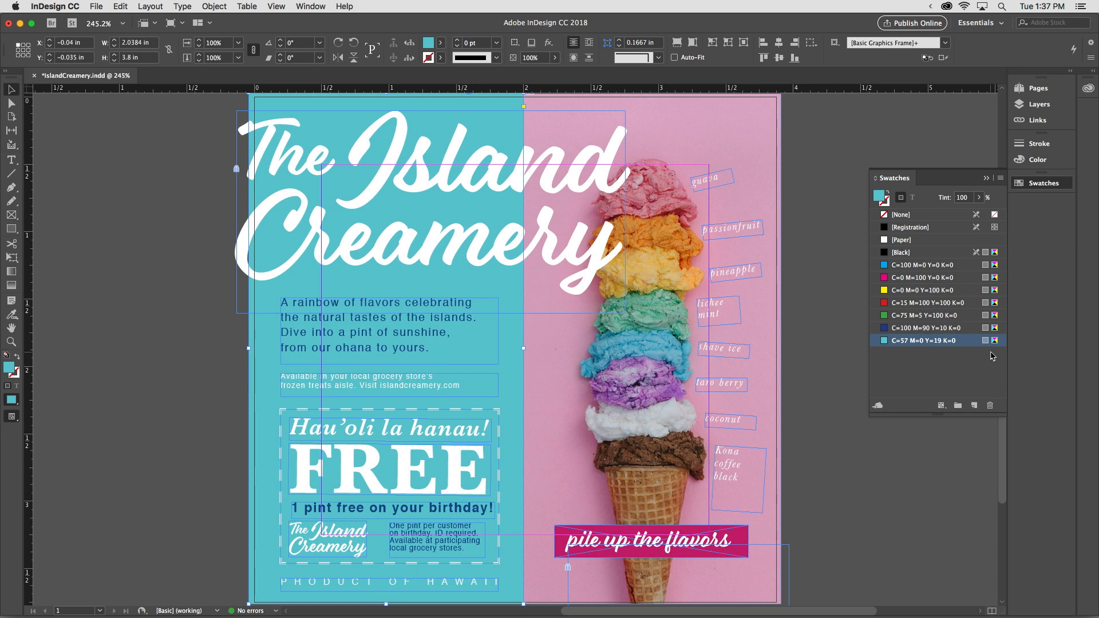
- Rename the C=57 M=0 Y=19 K=0 swatch to 'light blue' instead of its colour values
{"action": "double_click", "coordinate": [915, 341]}
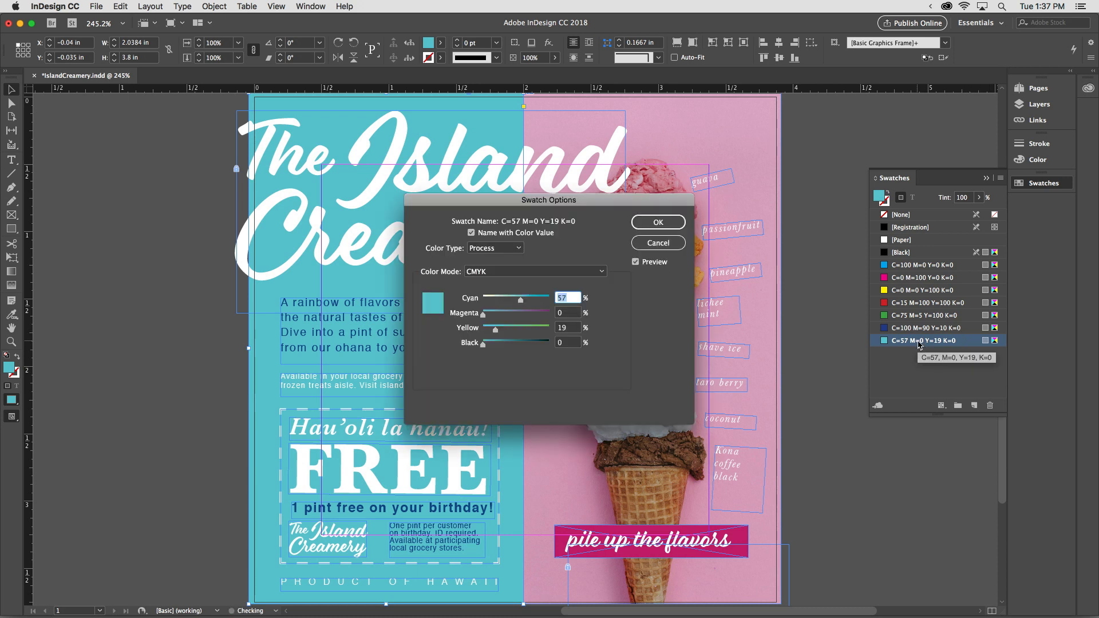
{"action": "left_click", "coordinate": [471, 233]}
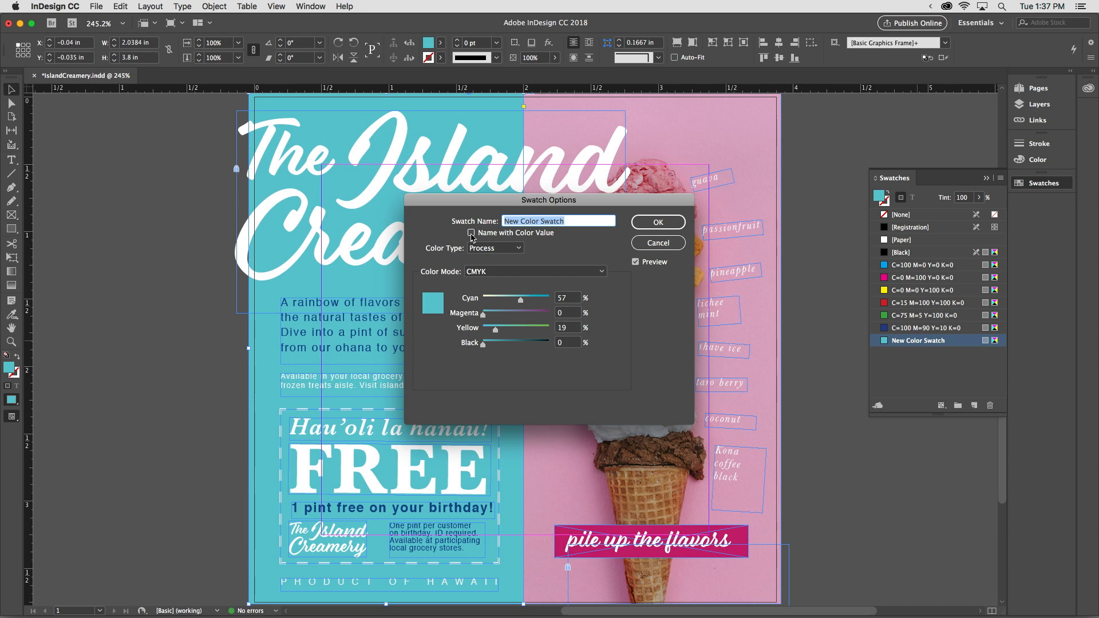
{"action": "type", "text": "light blue"}
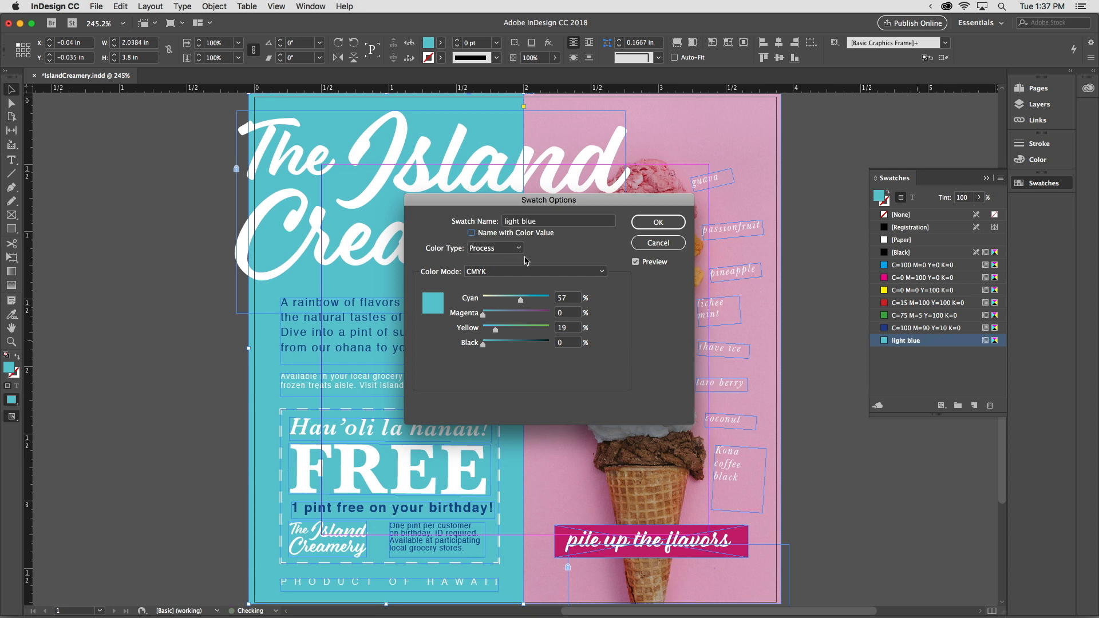
{"action": "left_click", "coordinate": [661, 223]}
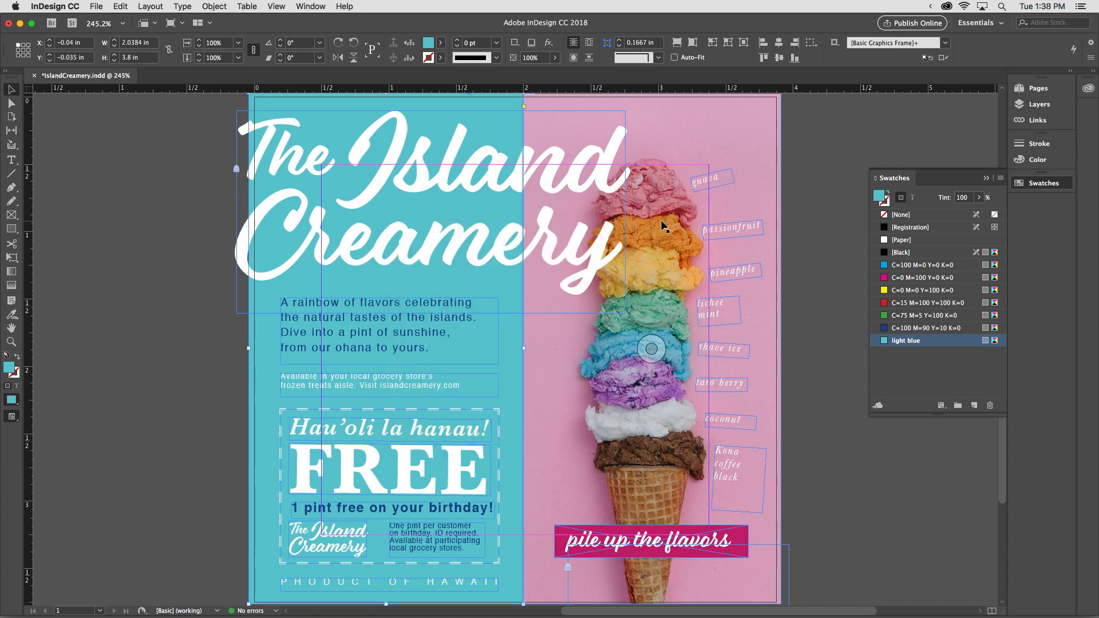
- Fill the 'pile up the flavors' banner with the light blue swatch
{"action": "left_click", "coordinate": [744, 538]}
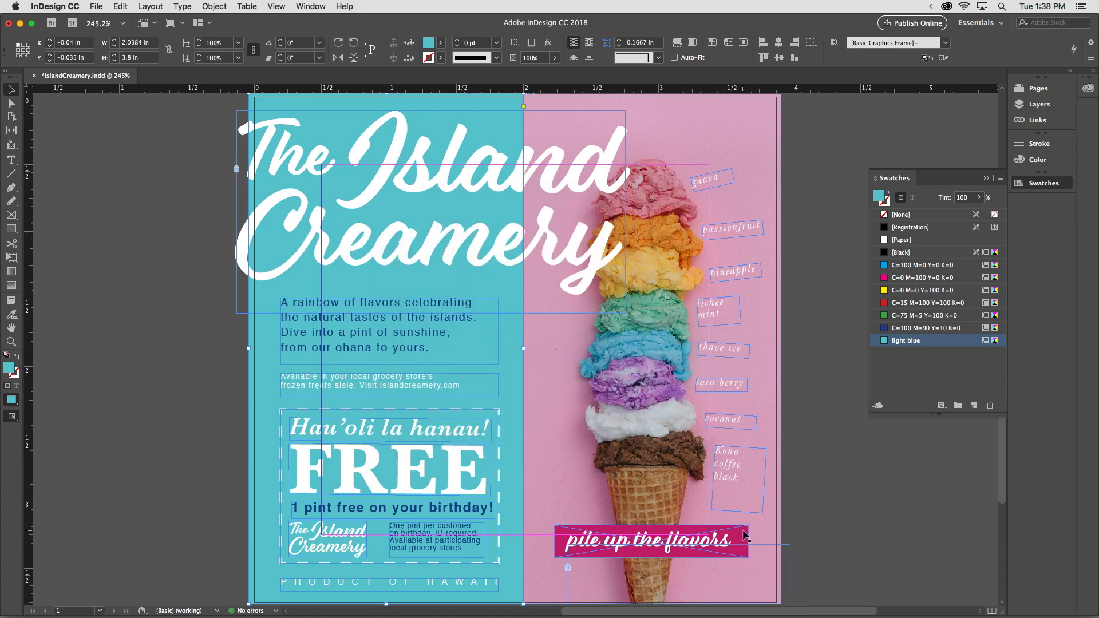
{"action": "left_click", "coordinate": [912, 343]}
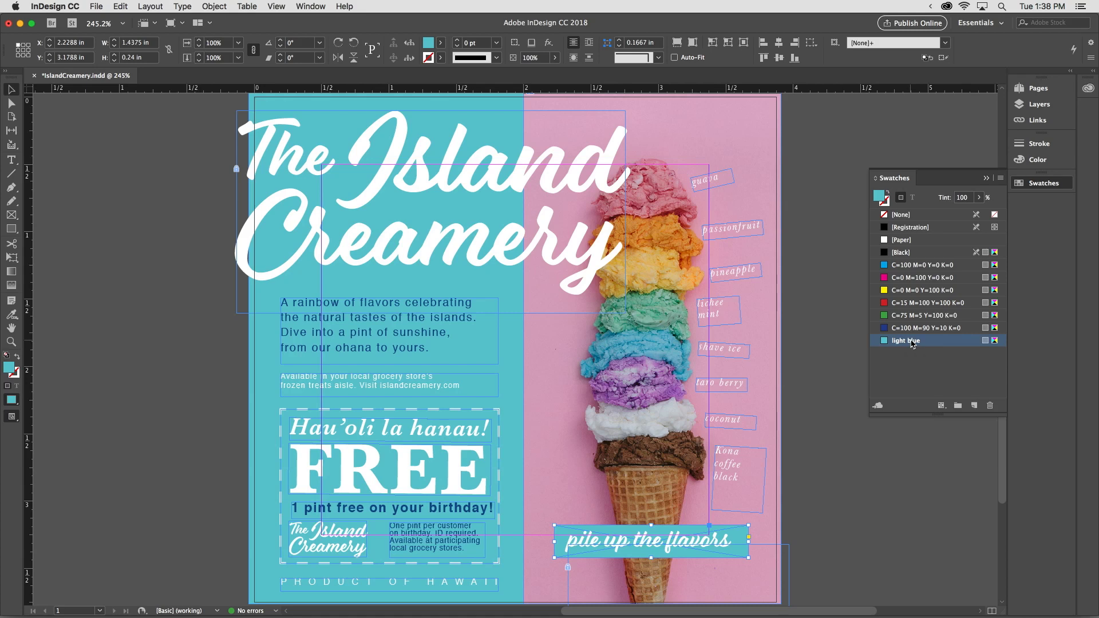
- Change the light blue swatch to C=100 M=21 Y=0 K=0 in Swatch Options
{"action": "right_click", "coordinate": [908, 346]}
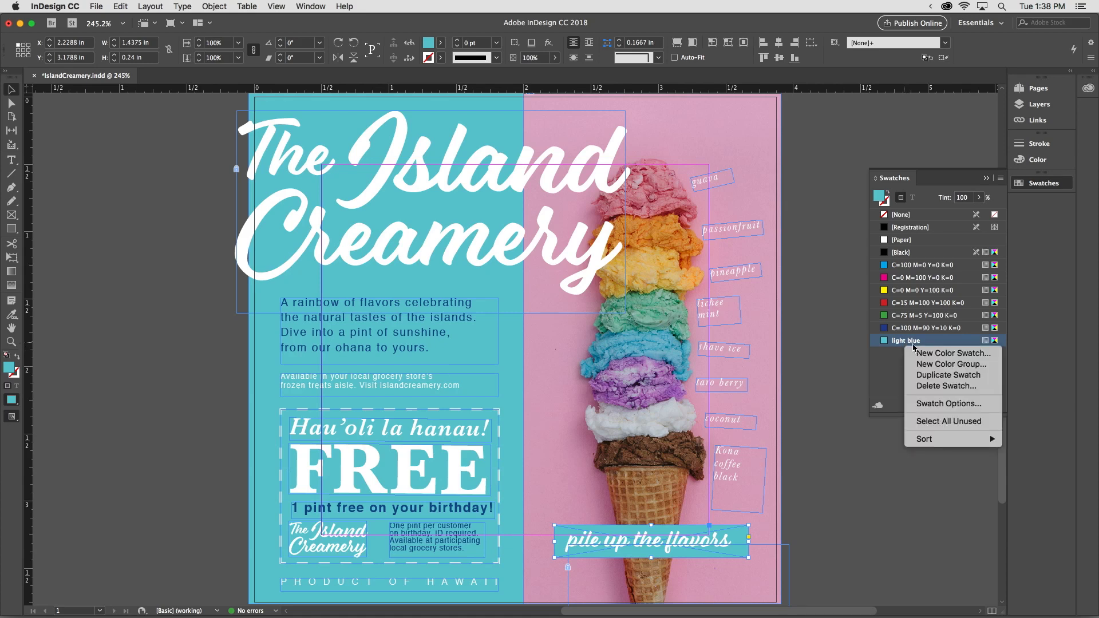
{"action": "left_click", "coordinate": [944, 404]}
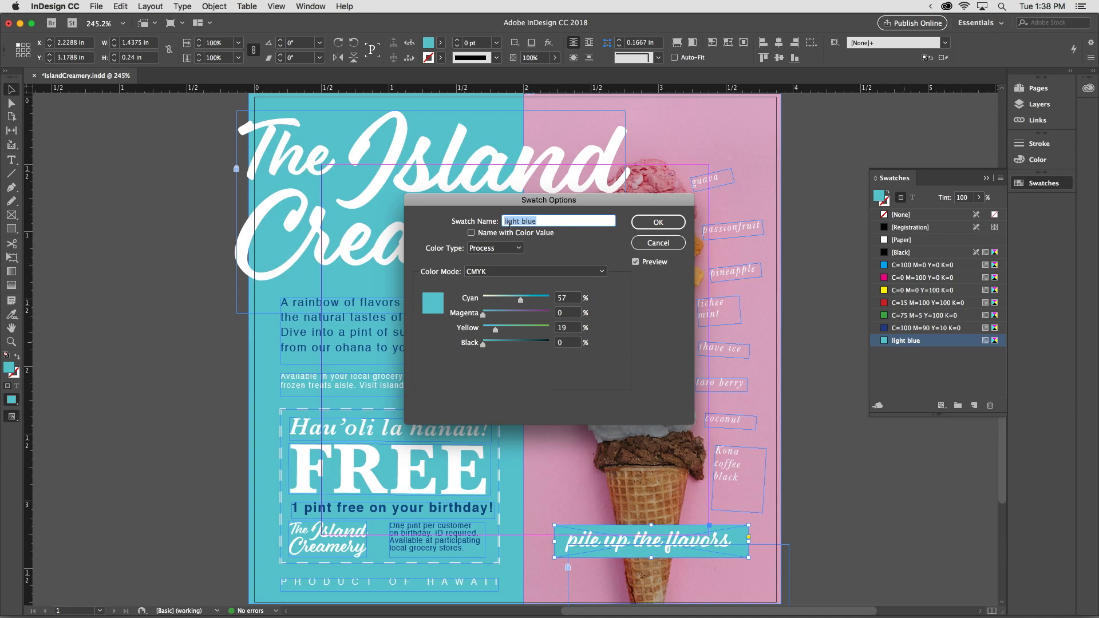
{"action": "left_click_drag", "start_coordinate": [521, 300], "coordinate": [551, 302]}
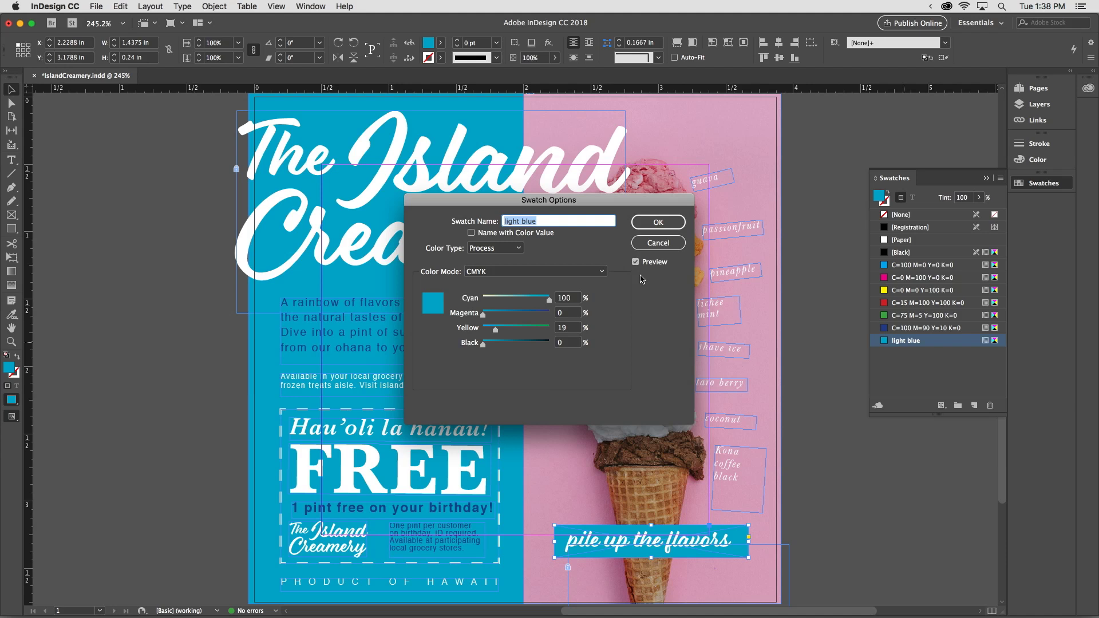
{"action": "mouse_move", "coordinate": [483, 314]}
{"action": "left_mouse_down"}
{"action": "mouse_move", "coordinate": [496, 315]}
{"action": "mouse_move", "coordinate": [476, 334]}
{"action": "left_mouse_up"}
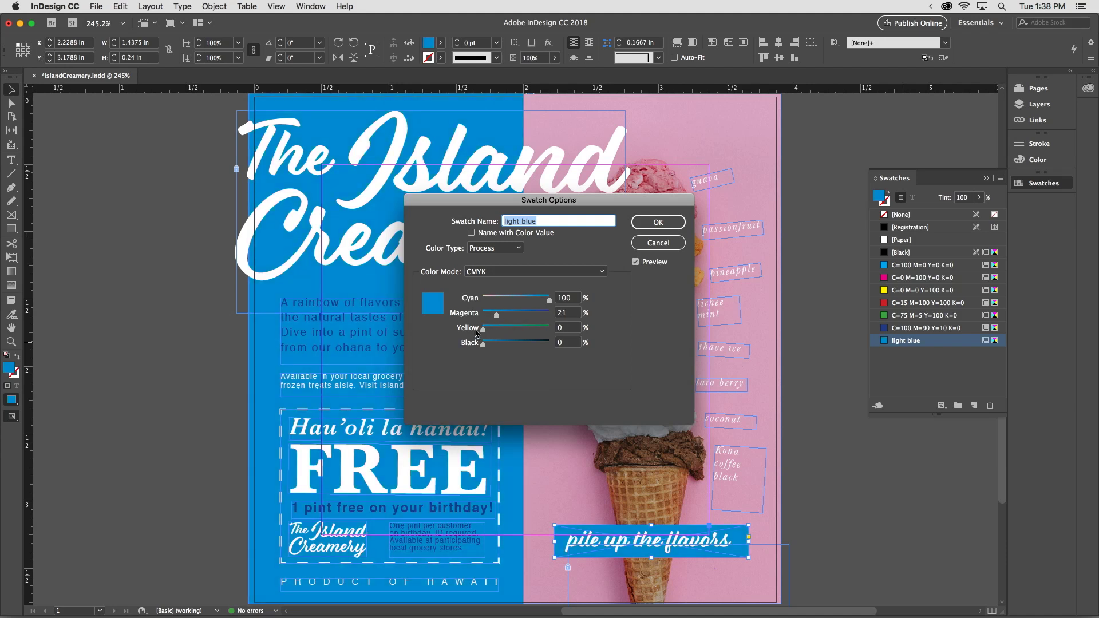
{"action": "left_click", "coordinate": [665, 226]}
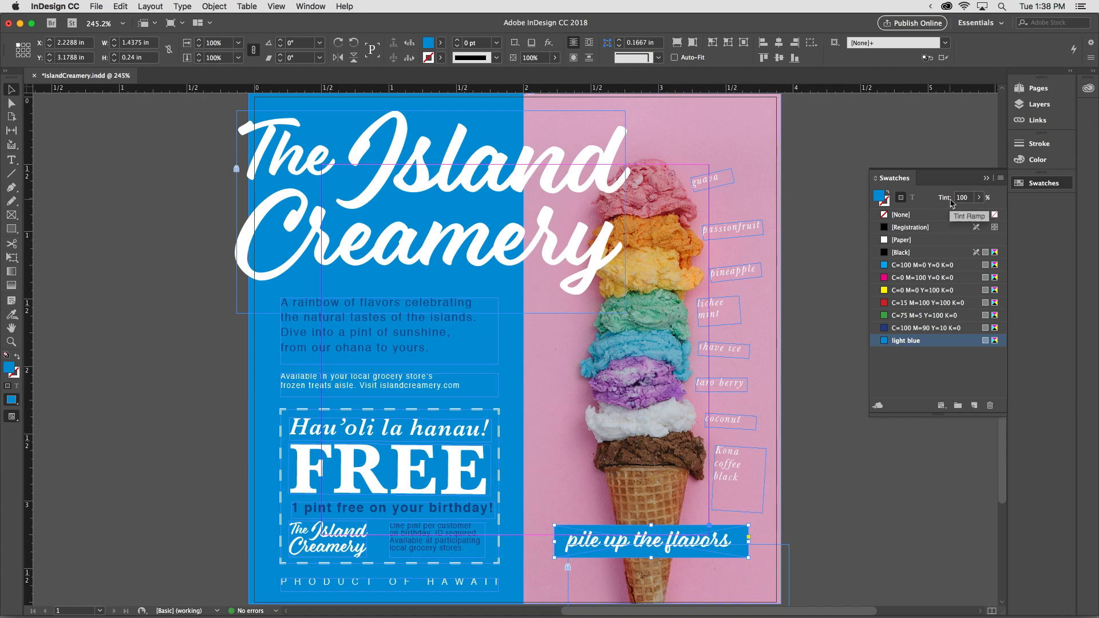
- Save a 50% tint of light blue as a new 'light blue 50%' swatch
{"action": "left_click", "coordinate": [980, 198]}
{"action": "left_click_drag", "start_coordinate": [979, 213], "coordinate": [950, 216]}
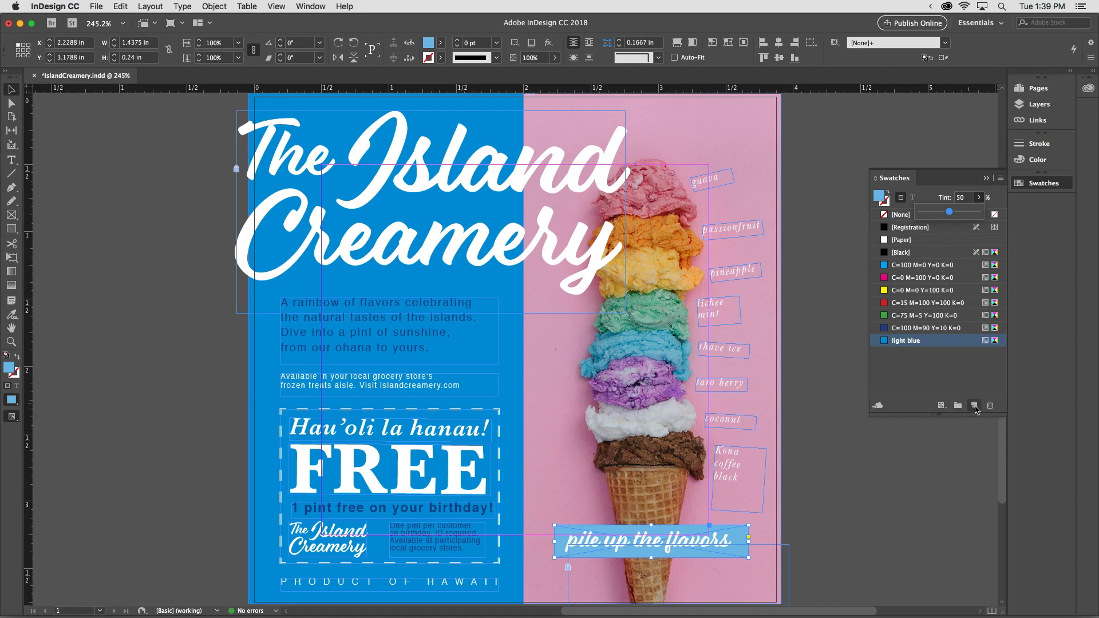
{"action": "left_click", "coordinate": [974, 407]}
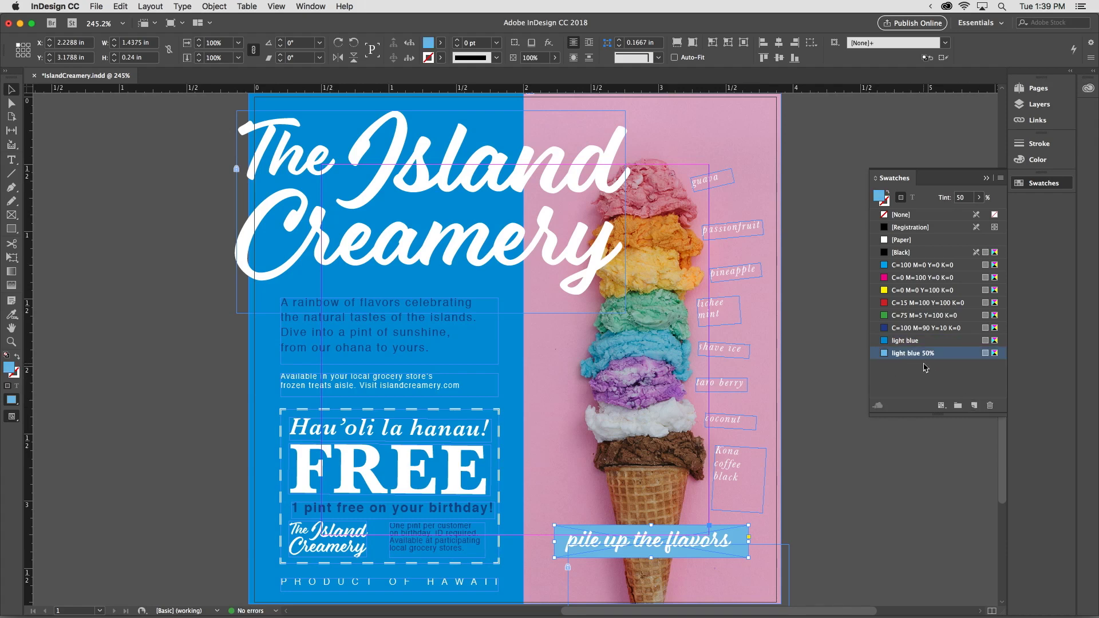
{"action": "mouse_move", "coordinate": [934, 361]}
- Fill the left-half background frame with the light blue 50% swatch, then deselect it
{"action": "left_click", "coordinate": [500, 101]}
{"action": "left_click", "coordinate": [904, 356]}
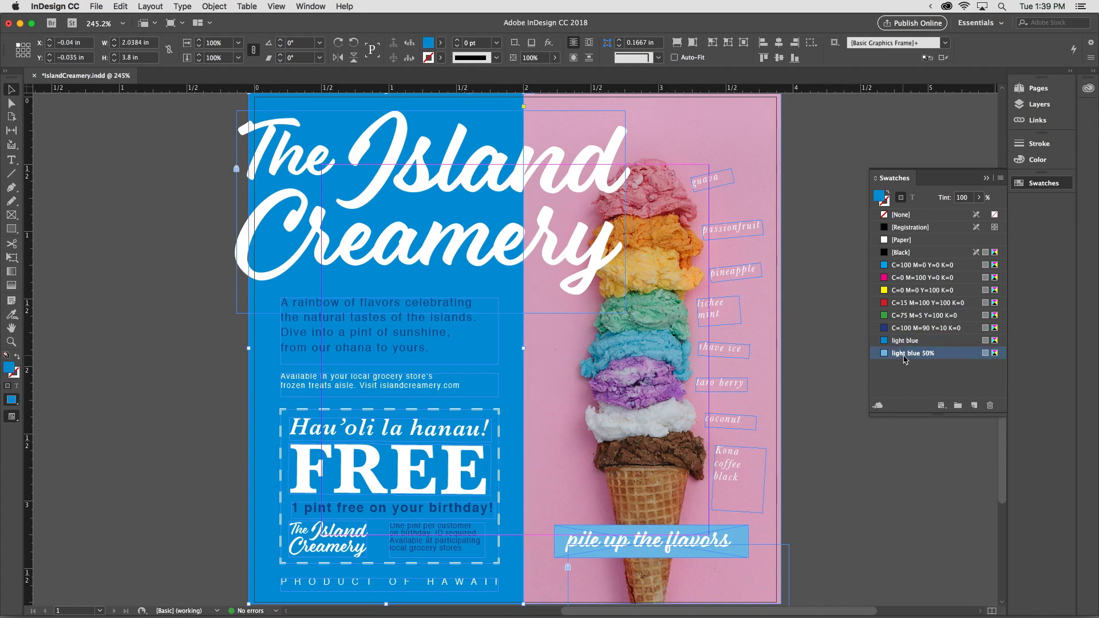
{"action": "left_click", "coordinate": [827, 395]}
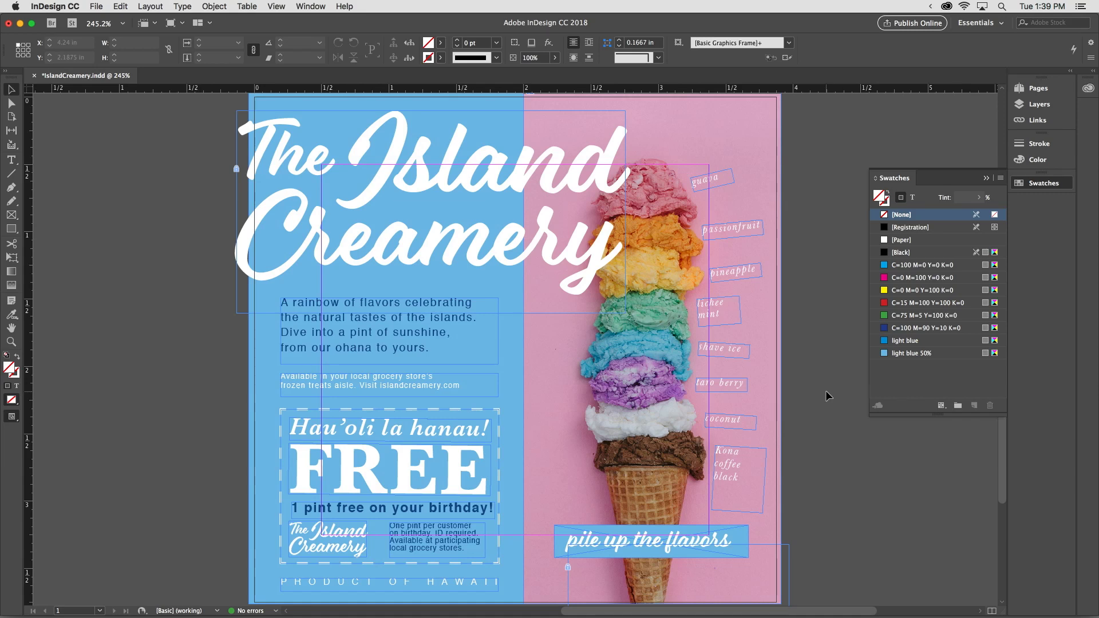
- Set light blue's magenta to 0, making it C=100 M=0 Y=0 K=0
{"action": "right_click", "coordinate": [913, 355]}
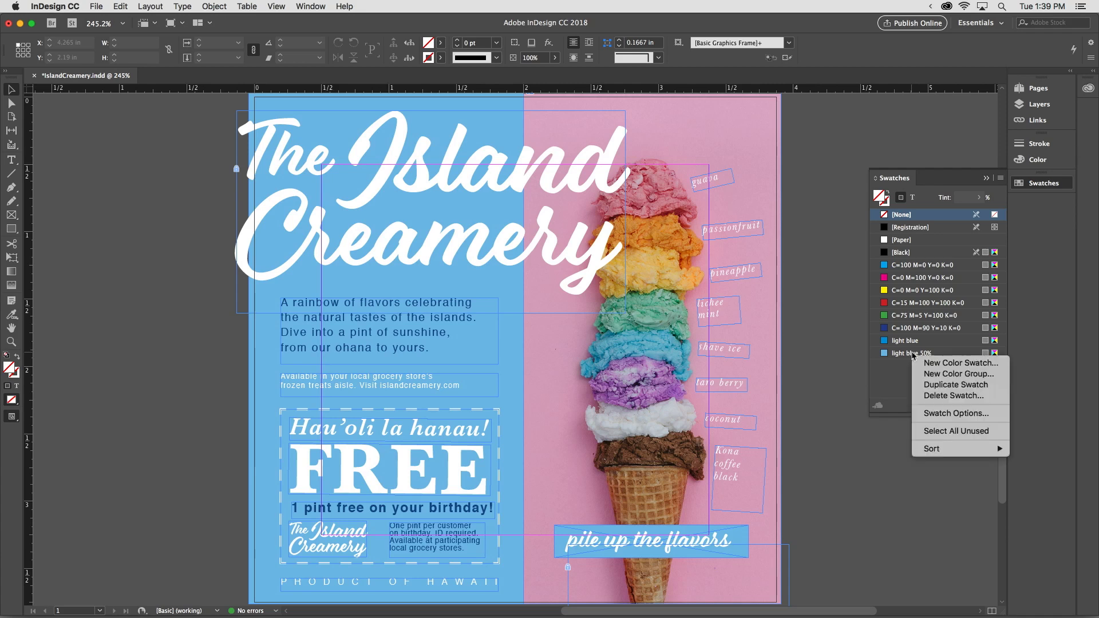
{"action": "left_click", "coordinate": [942, 413]}
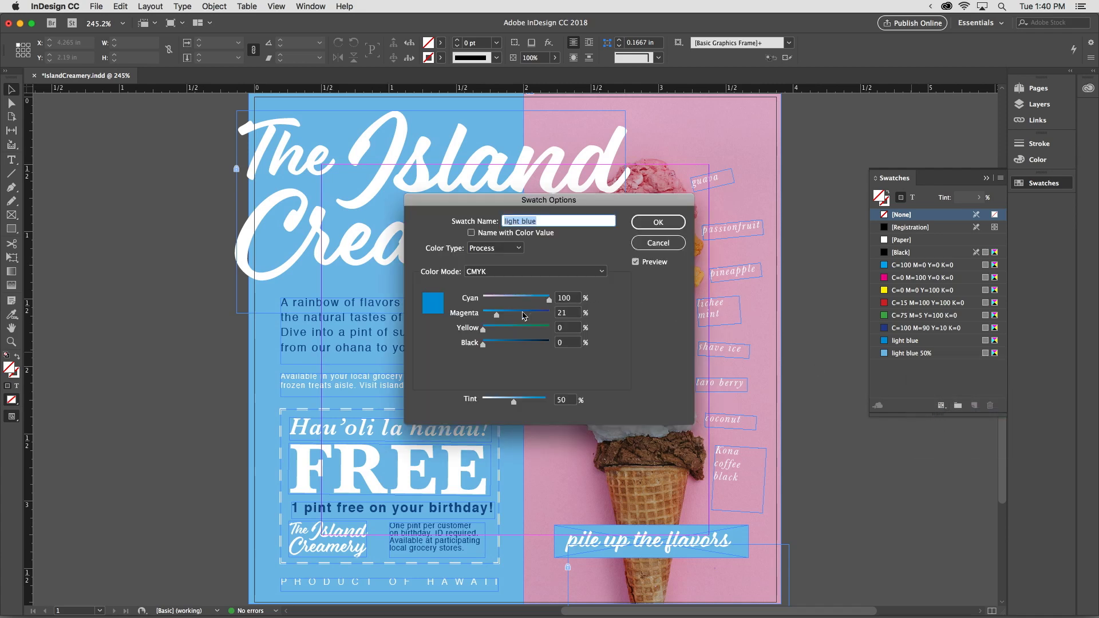
{"action": "left_click_drag", "start_coordinate": [496, 315], "coordinate": [482, 314]}
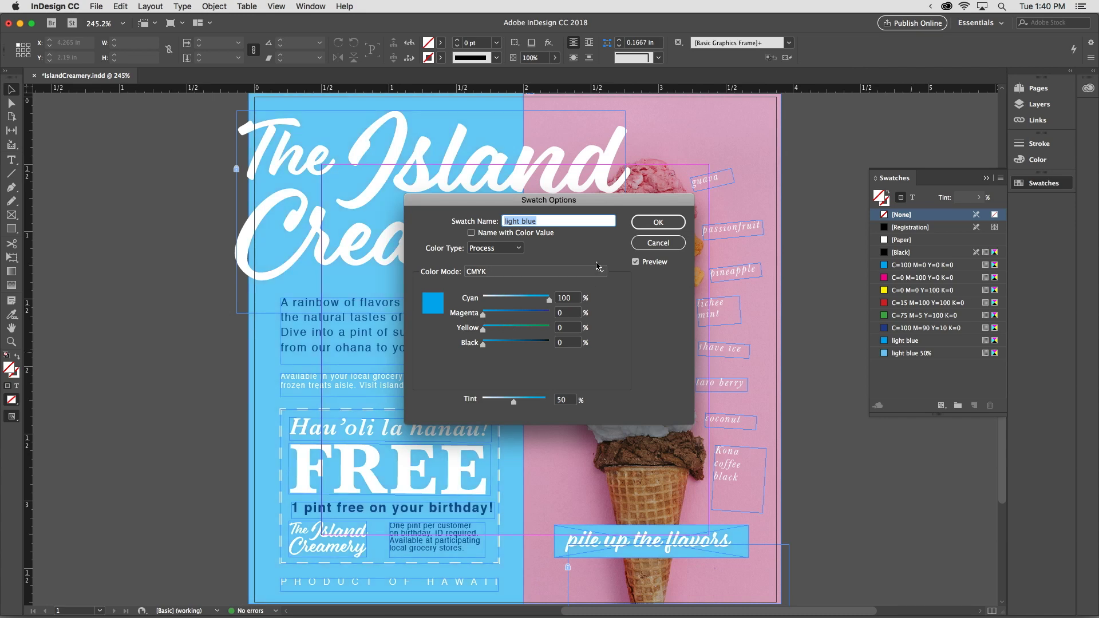
{"action": "left_click", "coordinate": [657, 223]}
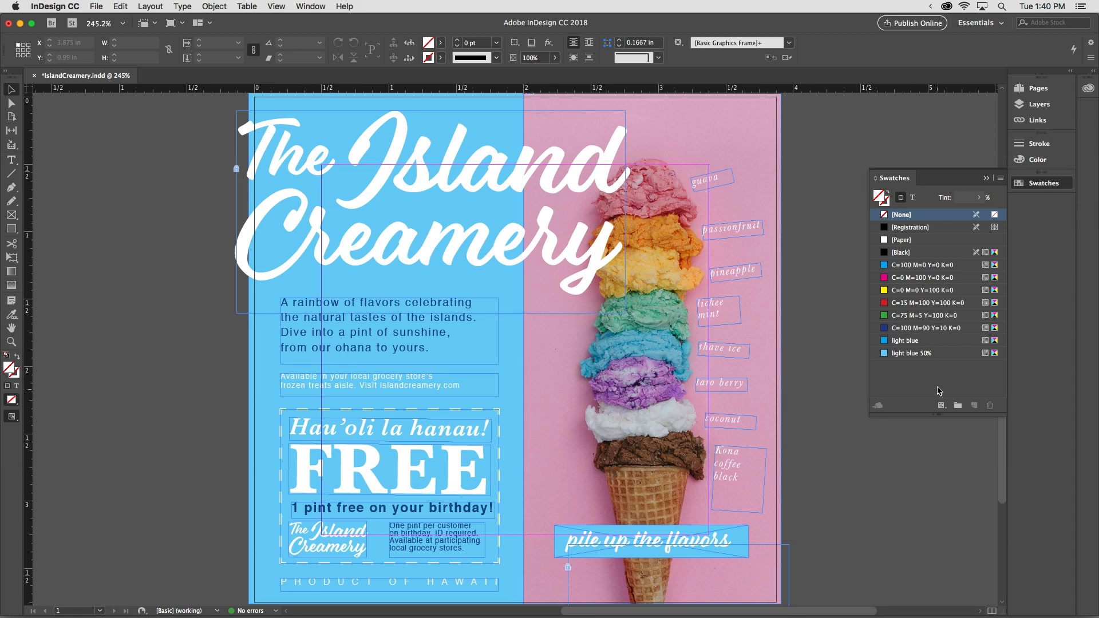
- Duplicate light blue into a swatch named 'green' with Yellow 44 (C=100 M=0 Y=44 K=0)
{"action": "right_click", "coordinate": [910, 345]}
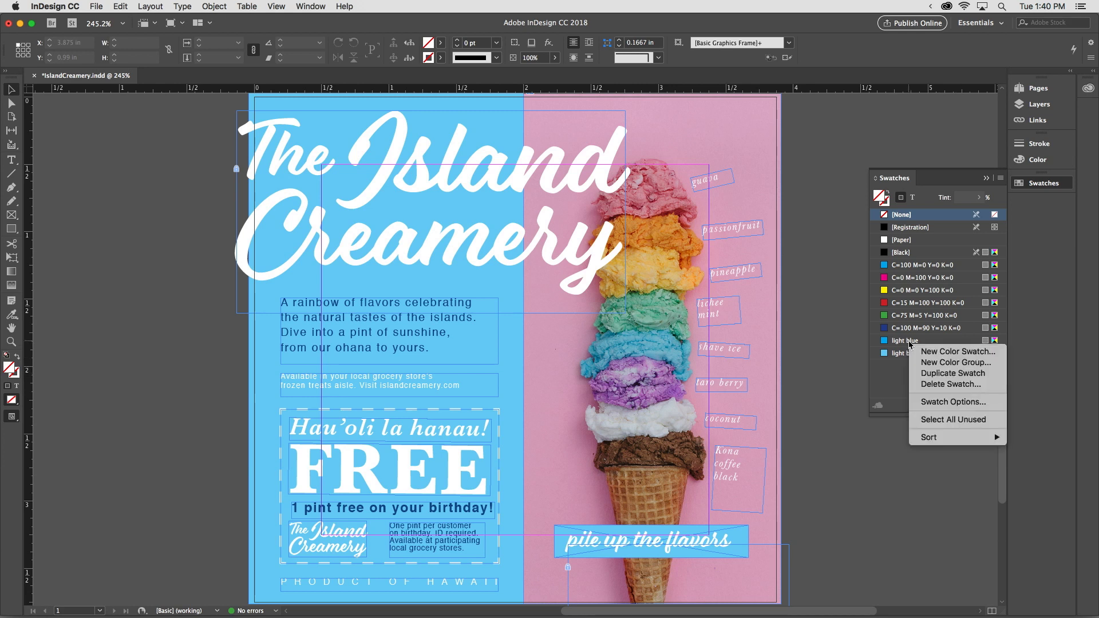
{"action": "left_click", "coordinate": [938, 373]}
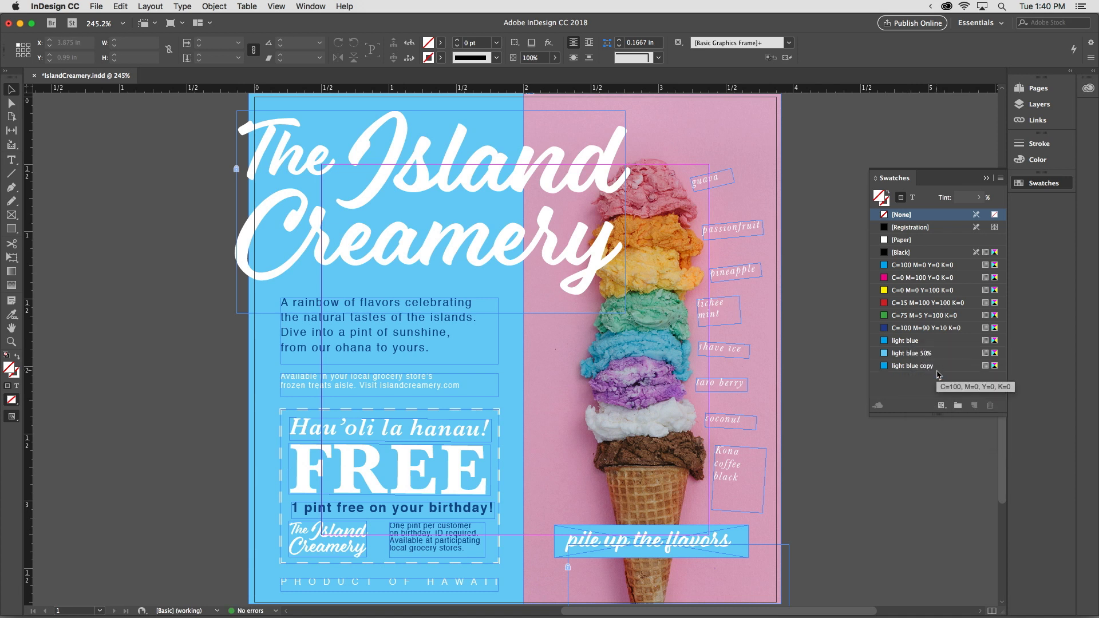
{"action": "double_click", "coordinate": [905, 366]}
{"action": "type", "text": "green"}
{"action": "key", "text": "BackSpace"}
{"action": "type", "text": "en"}
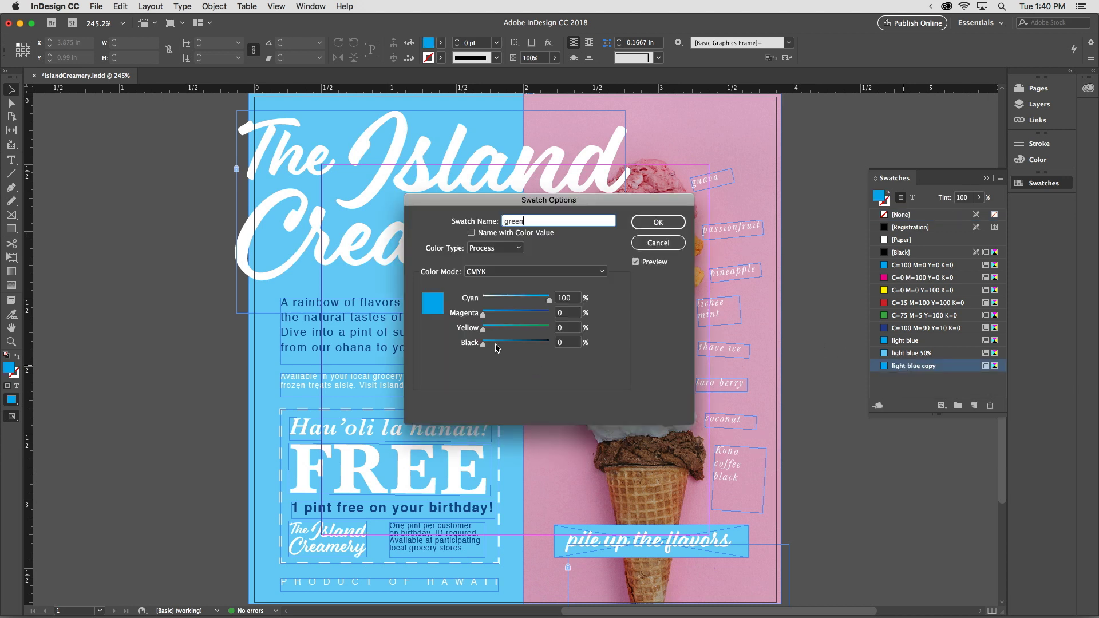
{"action": "left_click_drag", "start_coordinate": [484, 331], "coordinate": [515, 335]}
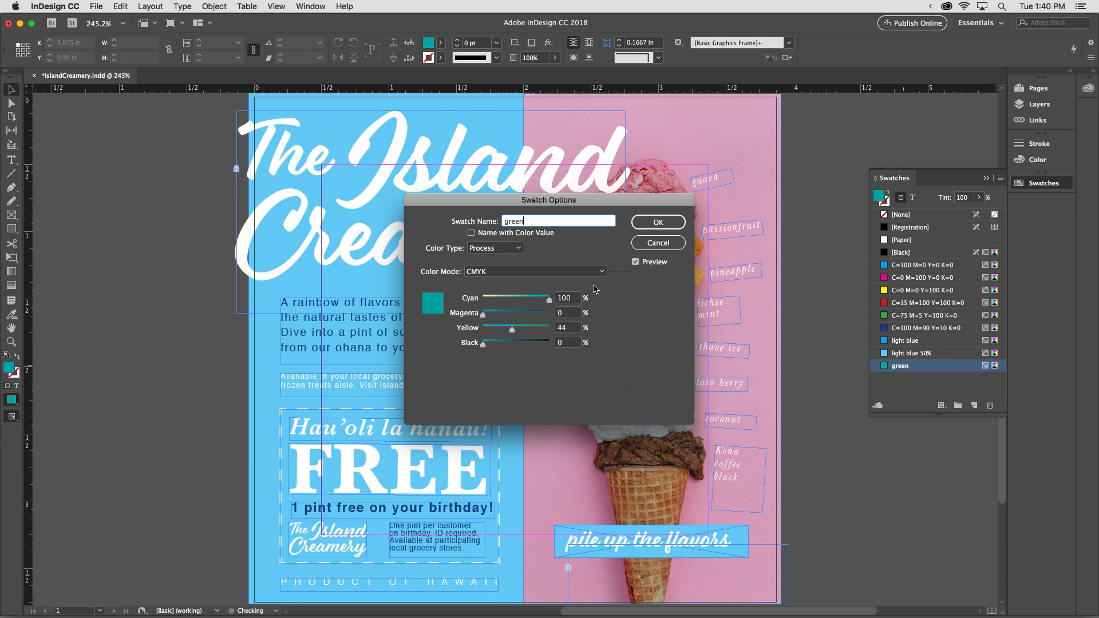
{"action": "left_click", "coordinate": [667, 222]}
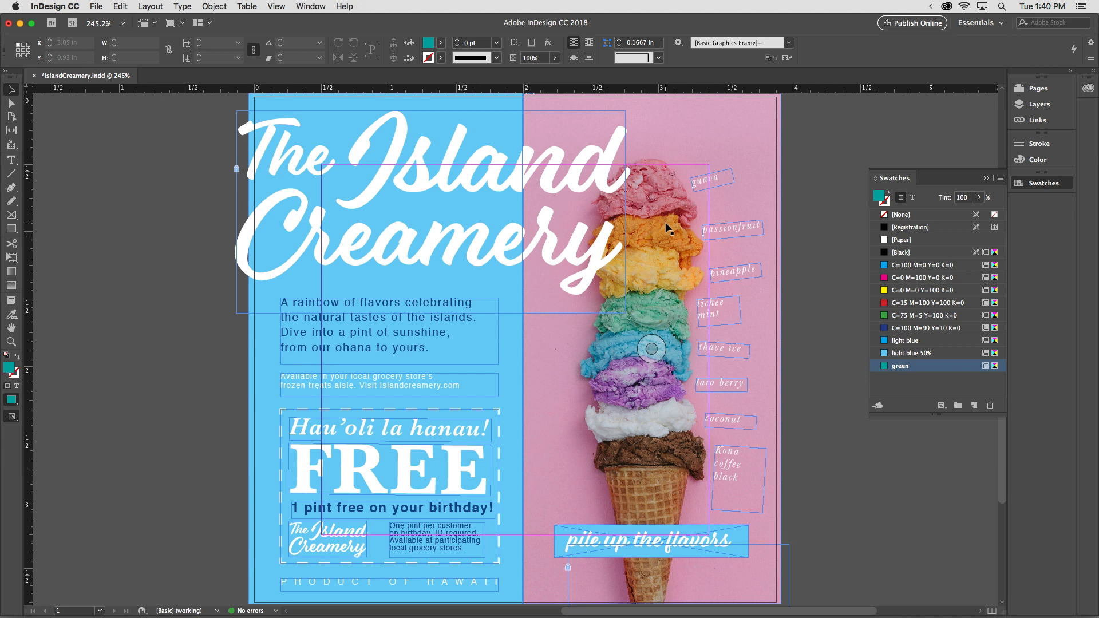
- Show the Island Creamery Library colours in CC Libraries and switch to the Eyedropper Tool
{"action": "left_click", "coordinate": [1088, 89]}
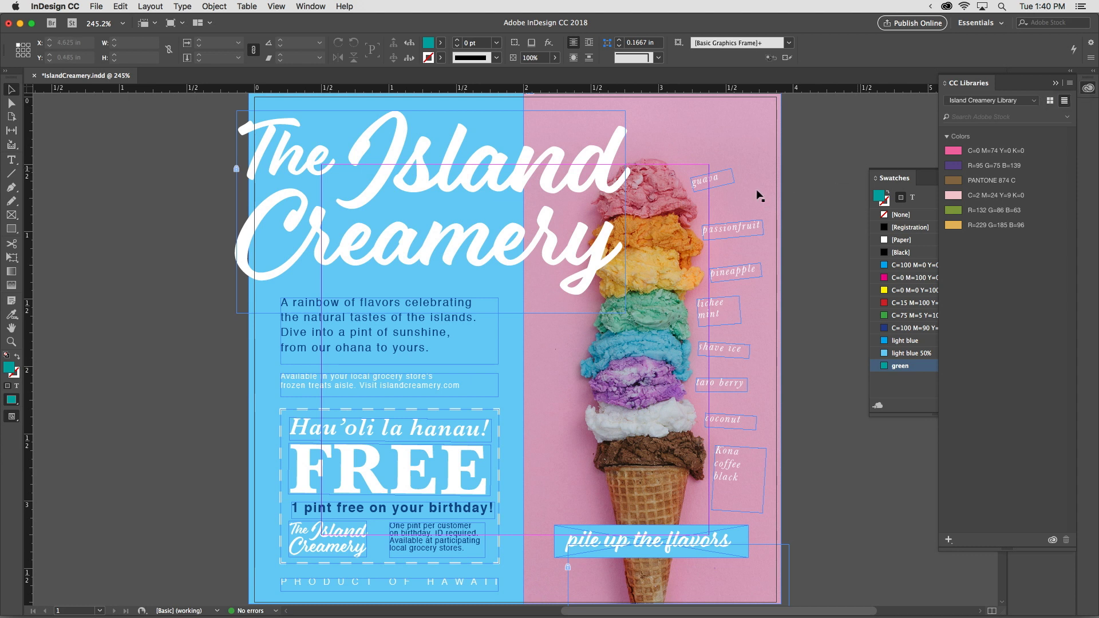
{"action": "left_click", "coordinate": [11, 315]}
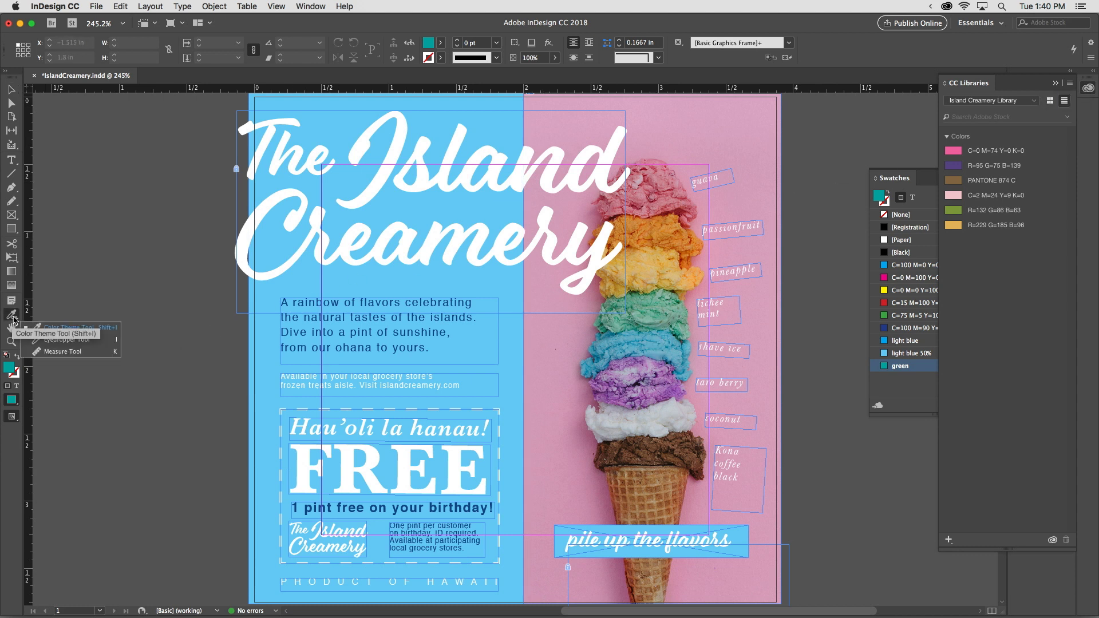
{"action": "left_click", "coordinate": [83, 341]}
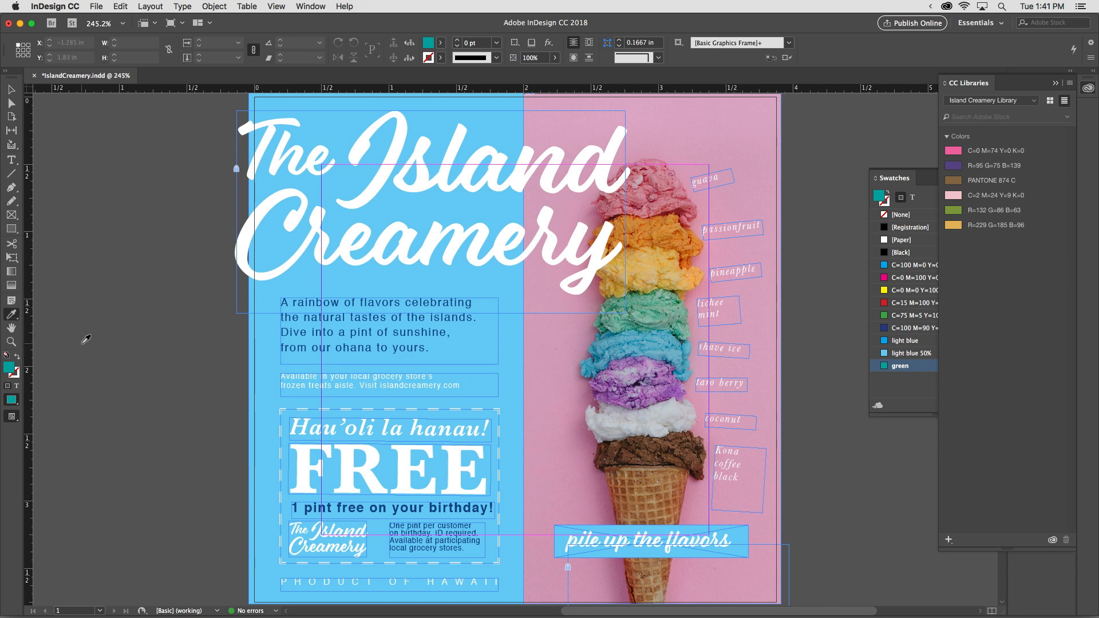